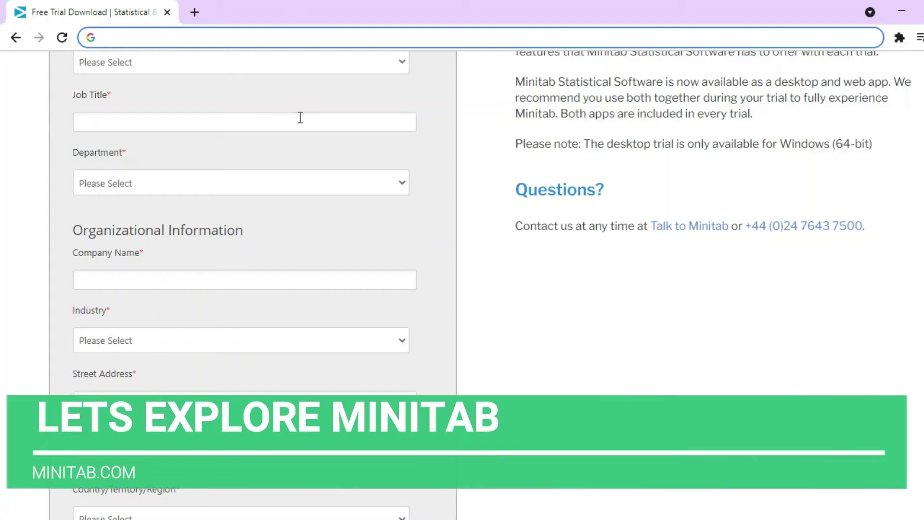
text(min)
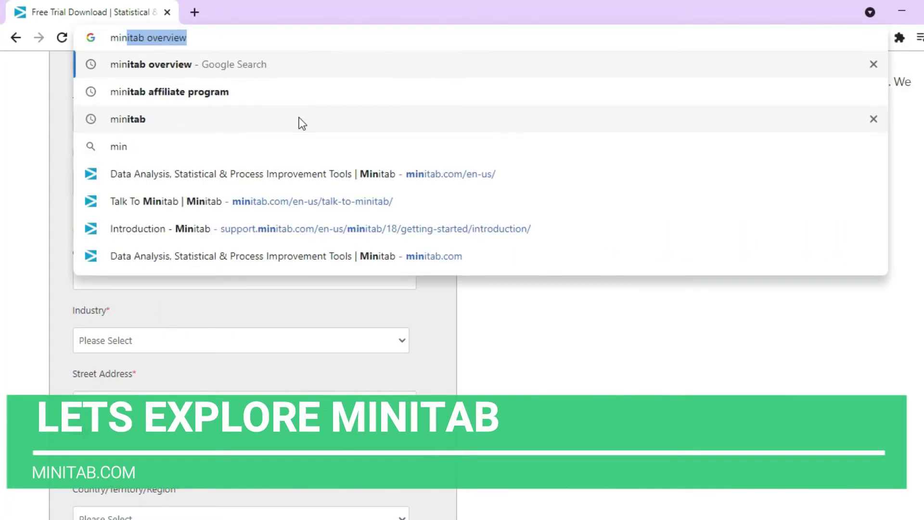
text(iba)
- Load the Minitab website from Chrome's address bar
key(BackSpace)
key(BackSpace)
text(tab.com/en-us/)
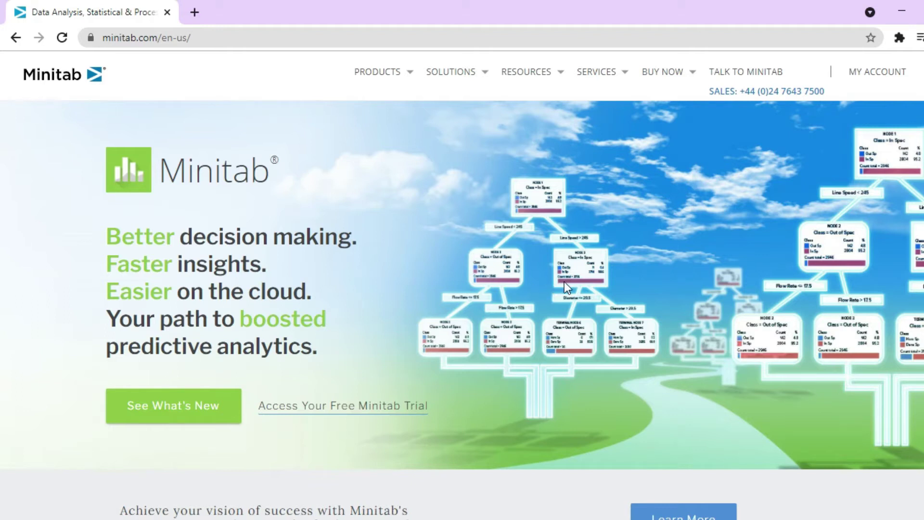
scroll(542, 267, down, 1)
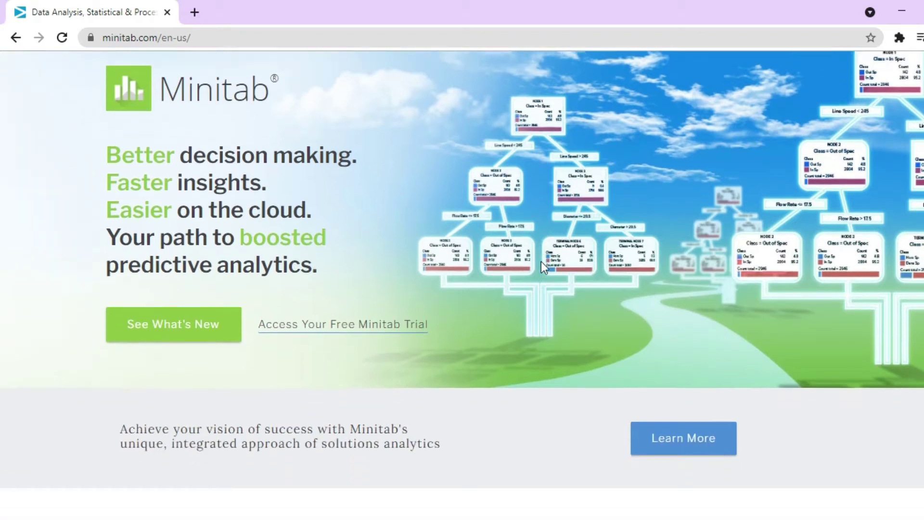
scroll(540, 264, down, 2)
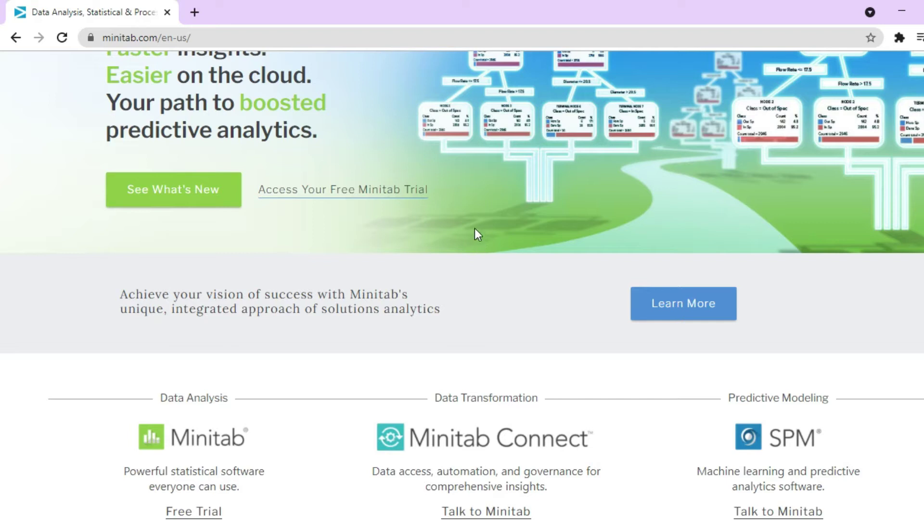
scroll(475, 229, down, 1)
scroll(474, 227, down, 1)
scroll(475, 228, down, 1)
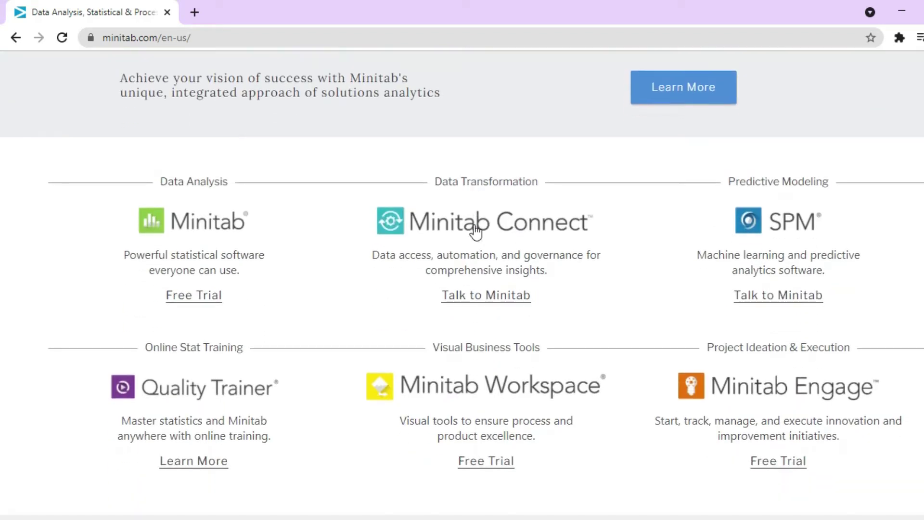
scroll(248, 200, down, 1)
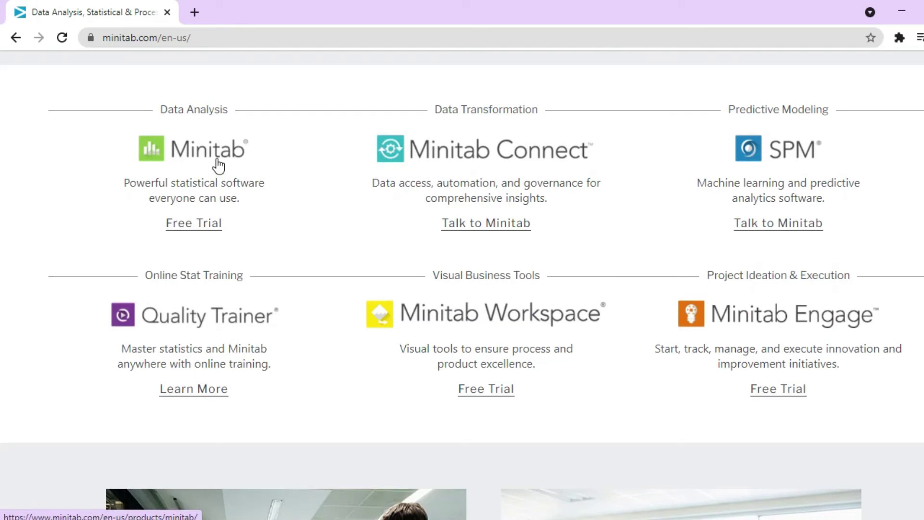
- Open Minitab's free trial page and briefly highlight its 'Start Your Free 30-Day Trial' heading
click(203, 230)
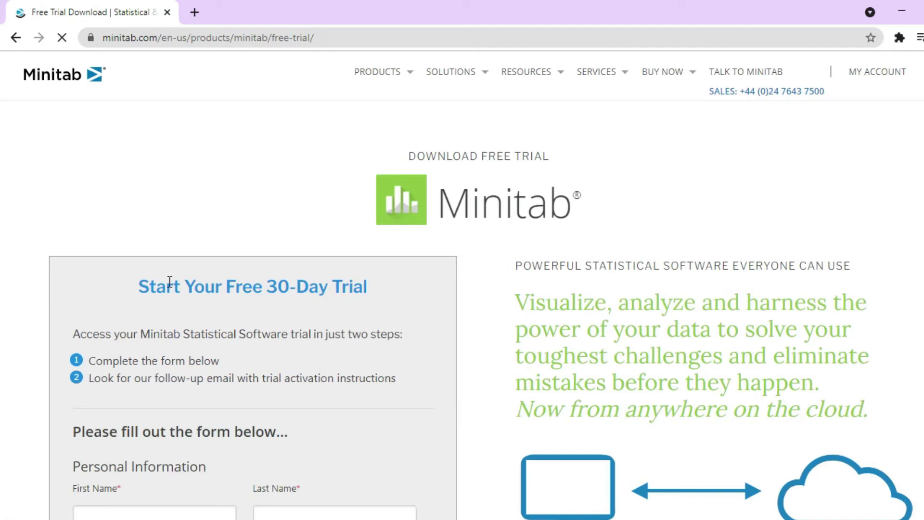
drag(157, 286, 357, 304)
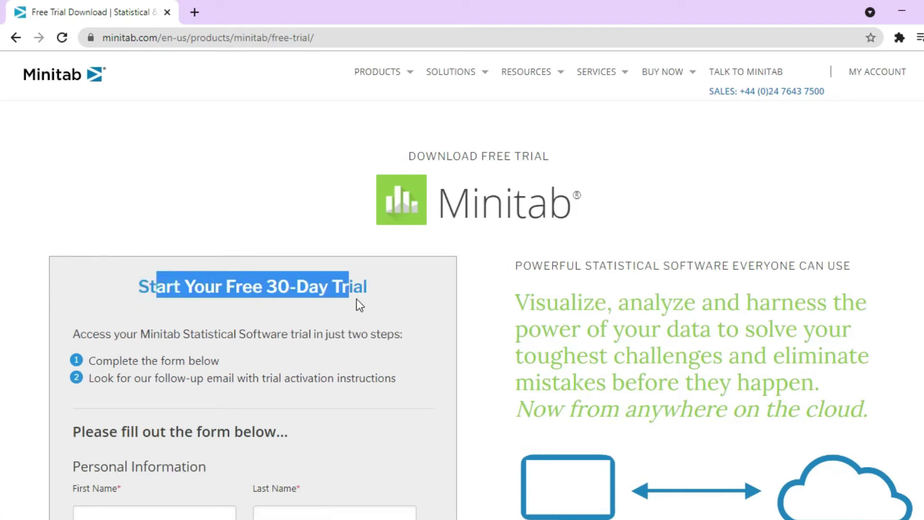
scroll(387, 299, down, 2)
scroll(388, 277, down, 2)
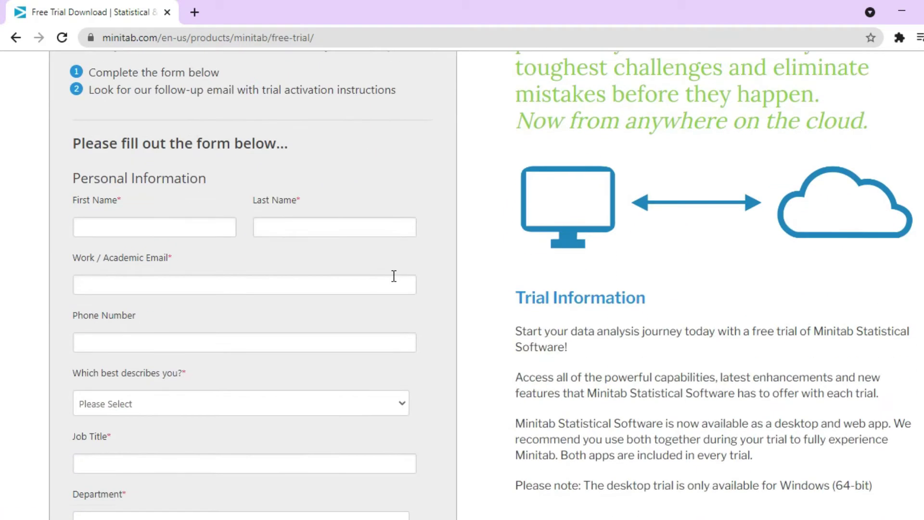
scroll(393, 277, down, 2)
scroll(392, 279, up, 3)
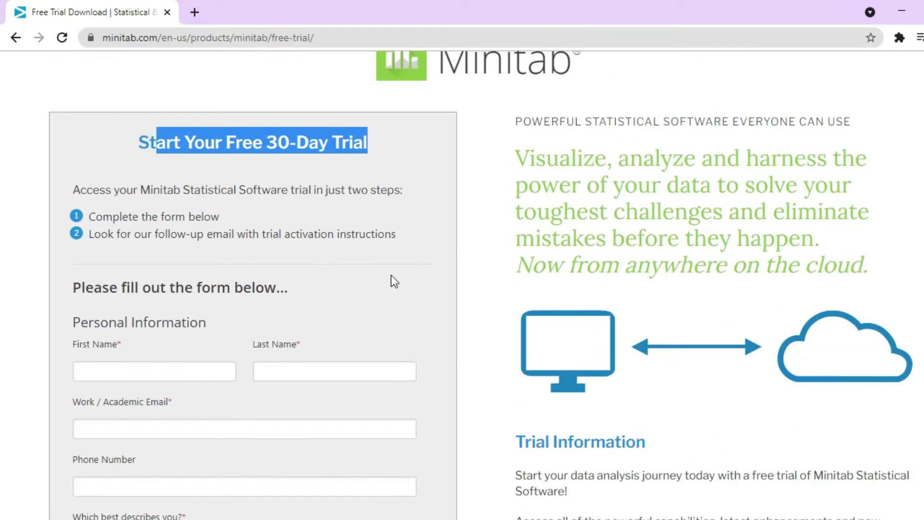
scroll(391, 275, up, 1)
scroll(389, 267, up, 1)
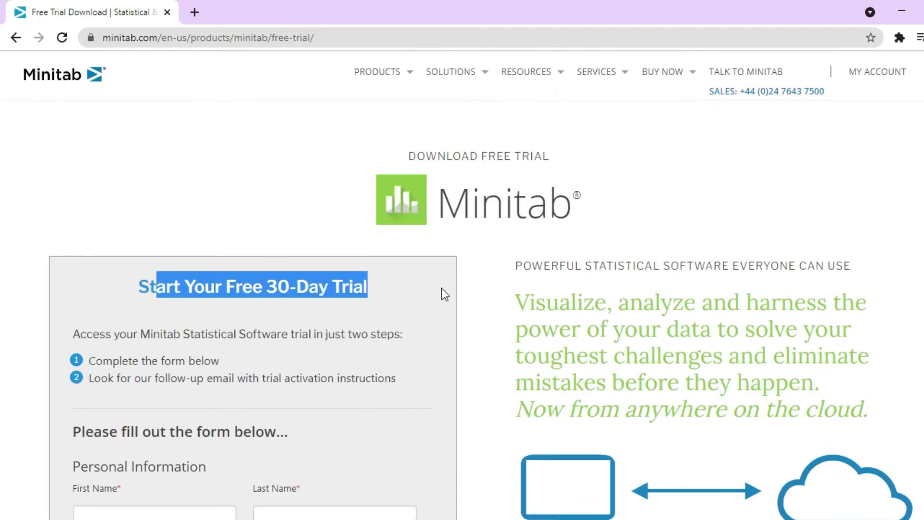
scroll(411, 285, down, 2)
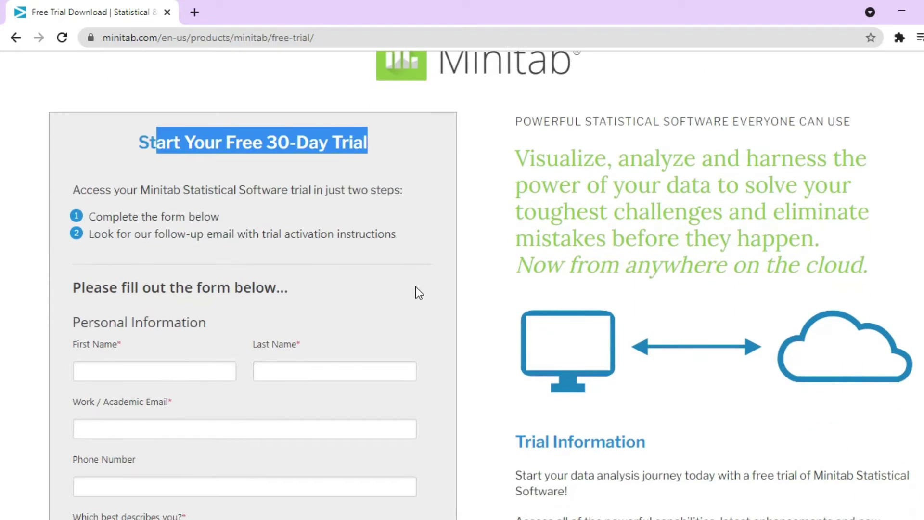
scroll(415, 289, down, 2)
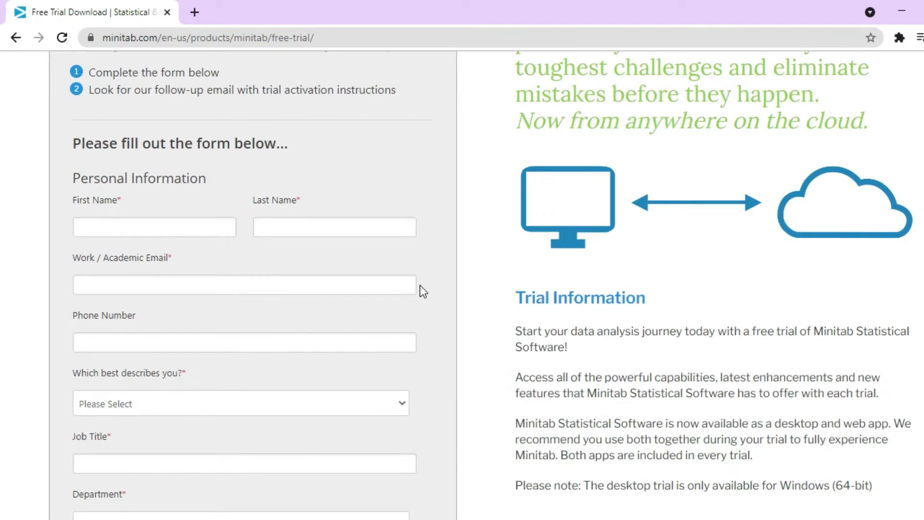
scroll(419, 285, down, 2)
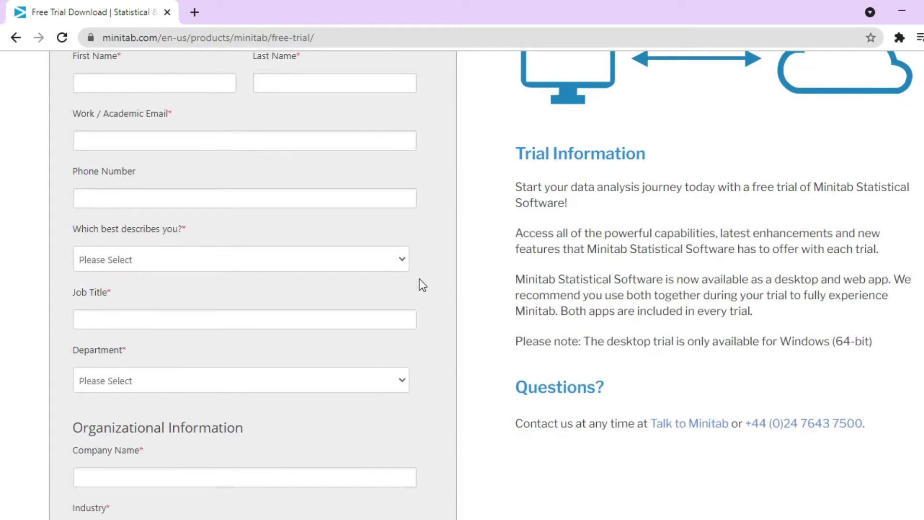
scroll(419, 280, down, 3)
scroll(419, 280, down, 3)
scroll(417, 276, down, 3)
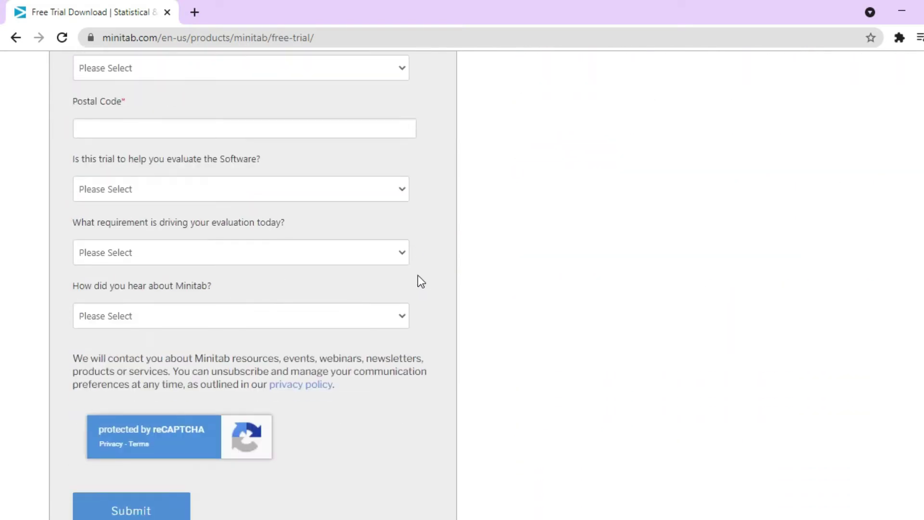
scroll(402, 272, down, 1)
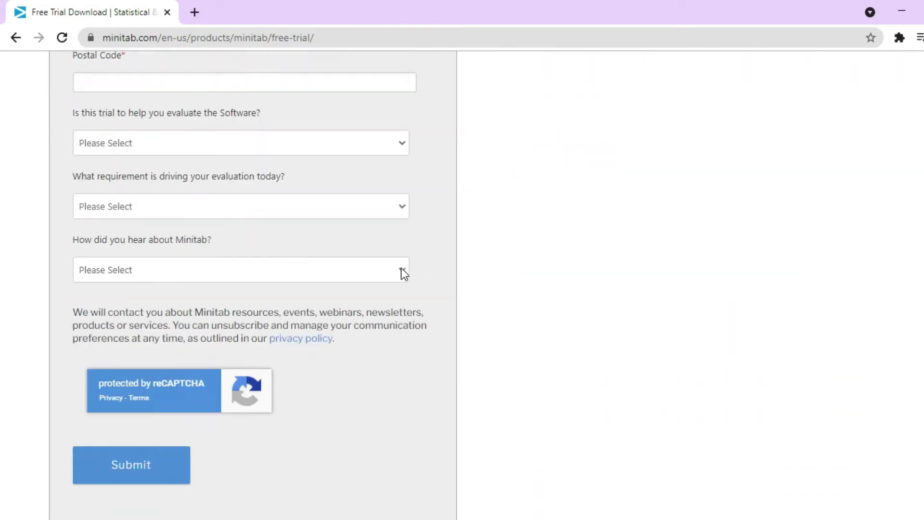
scroll(403, 265, down, 1)
scroll(415, 265, up, 15)
scroll(418, 267, up, 5)
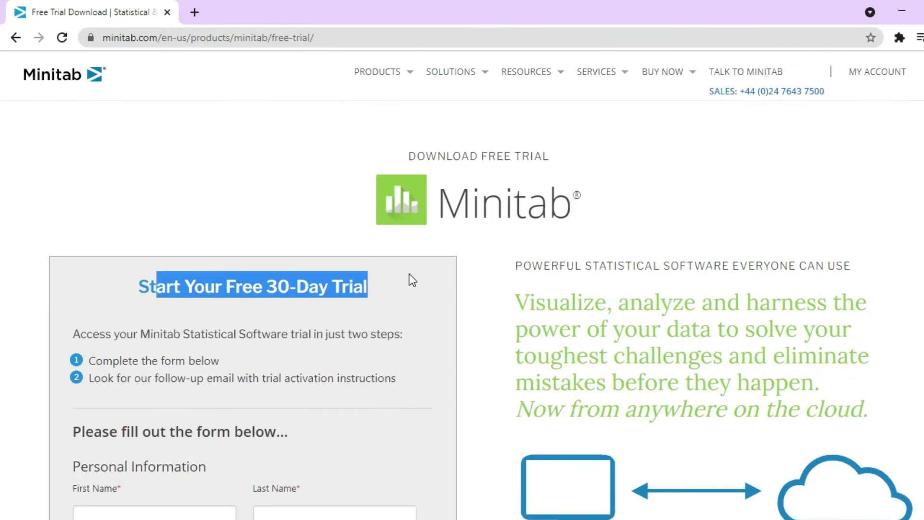
click(123, 289)
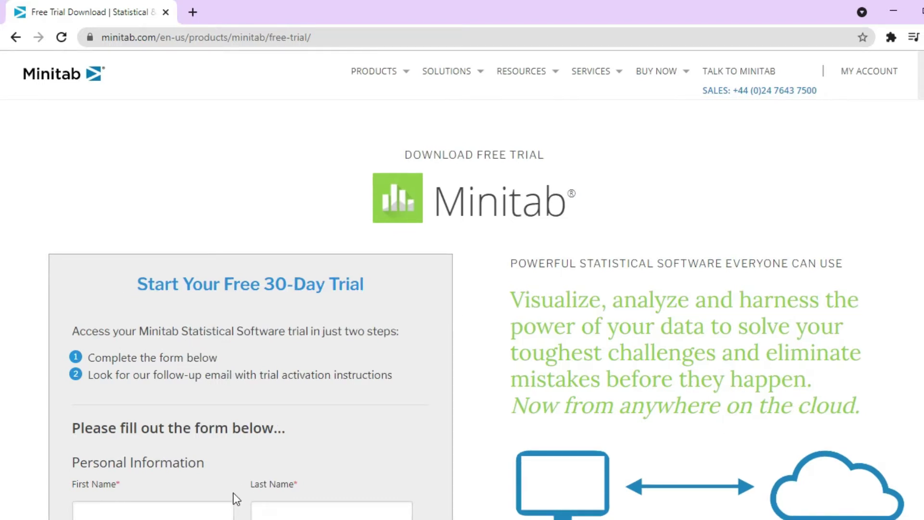
- Search Windows for 'min' and launch Minitab 17 Statistical Software
key(super+s)
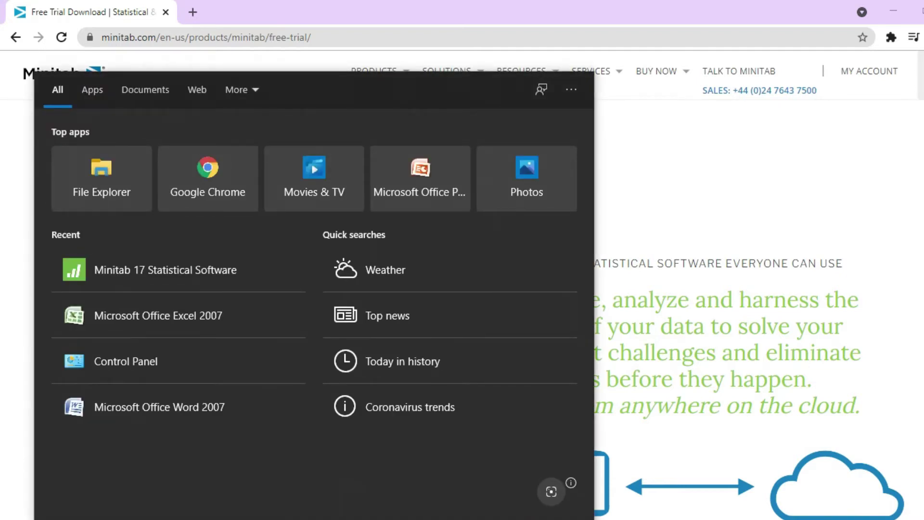
text(min)
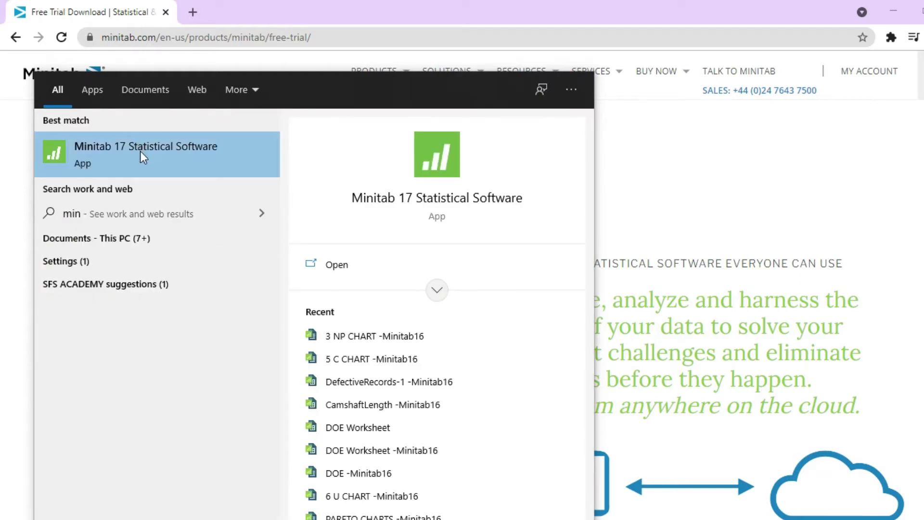
click(163, 150)
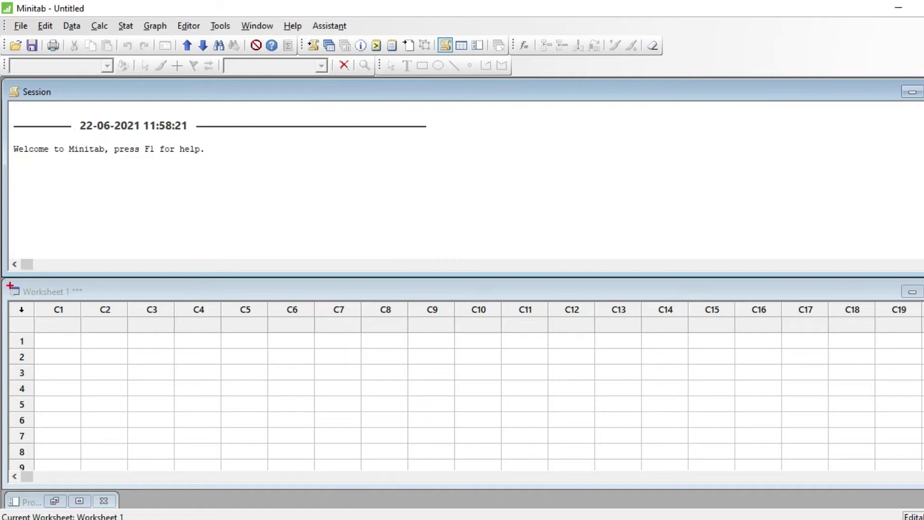
- Arrange the Project Manager as a floating window beside the empty Worksheet 1
drag(6, 281, 390, 473)
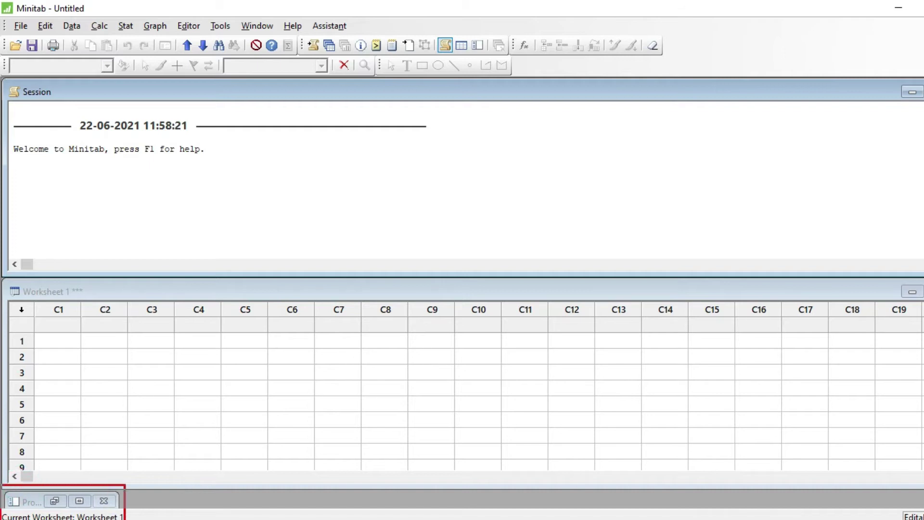
click(81, 499)
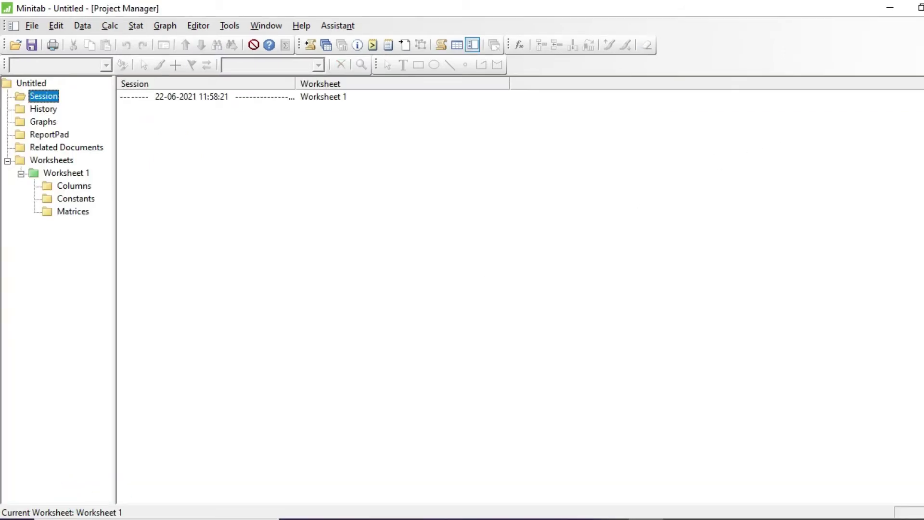
click(920, 8)
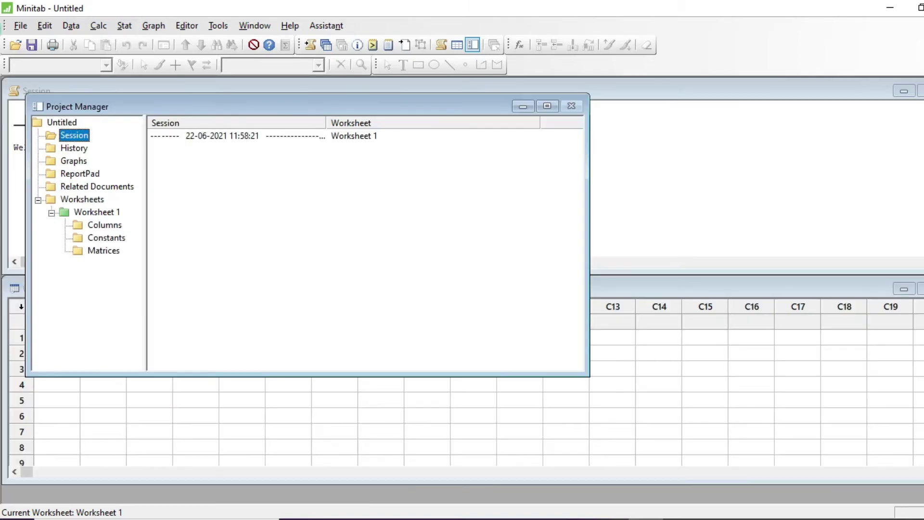
click(561, 108)
click(57, 508)
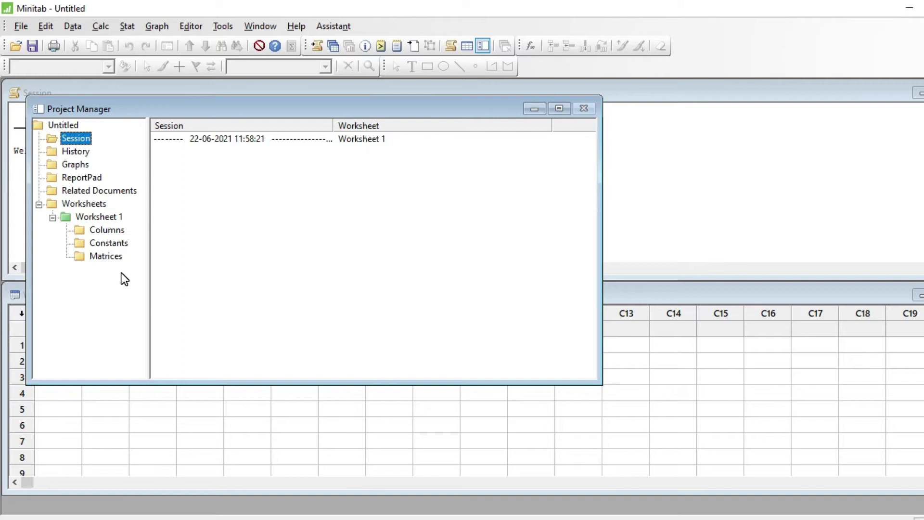
- Enter the numbers 260 and 360 into column C1 of Worksheet 1
key(ctrl+d)
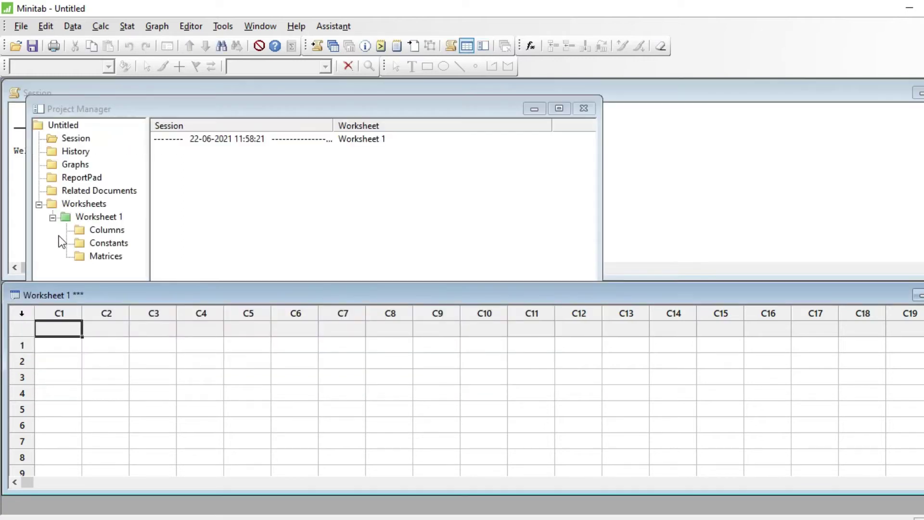
text(26)
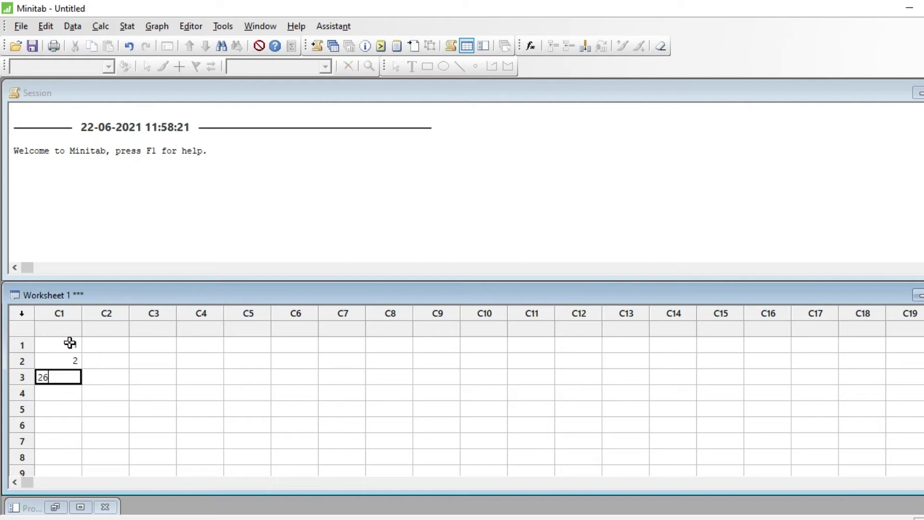
text(0)
key(Return)
text(3)
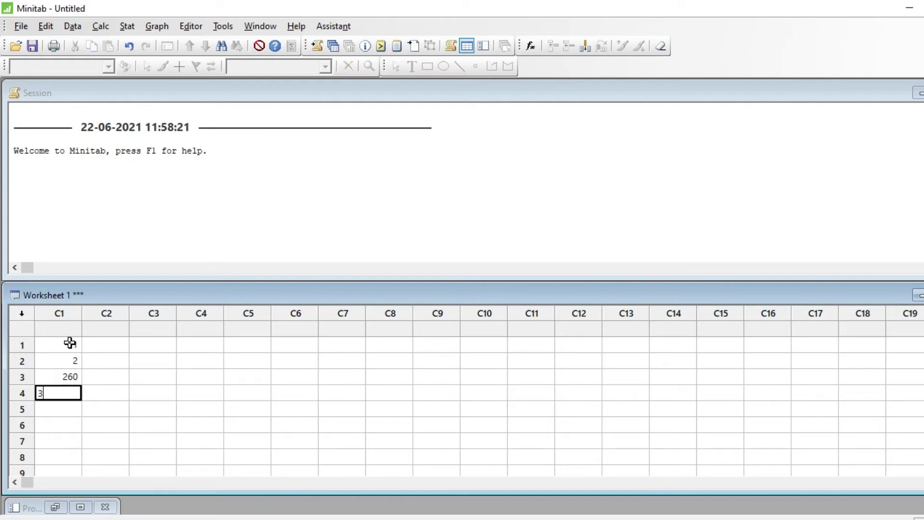
text(60)
key(Return)
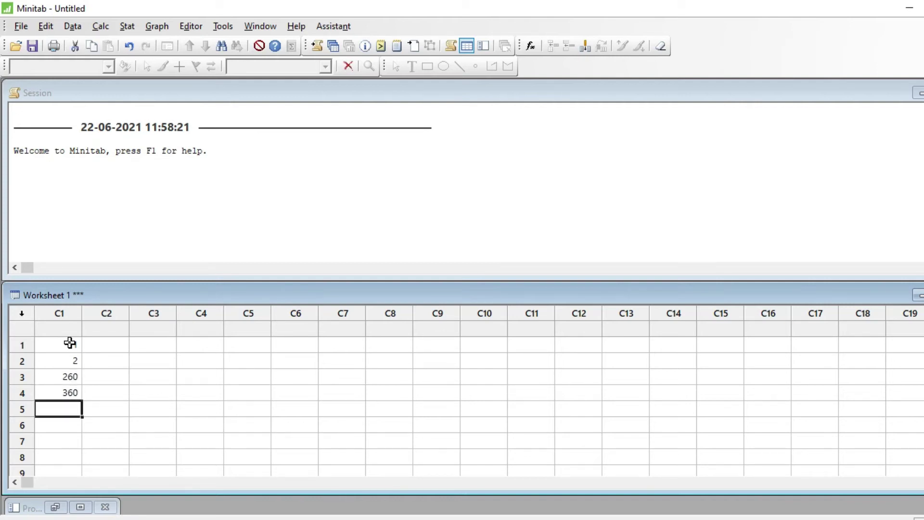
key(Up)
key(Up)
key(Up)
key(Up)
key(Up)
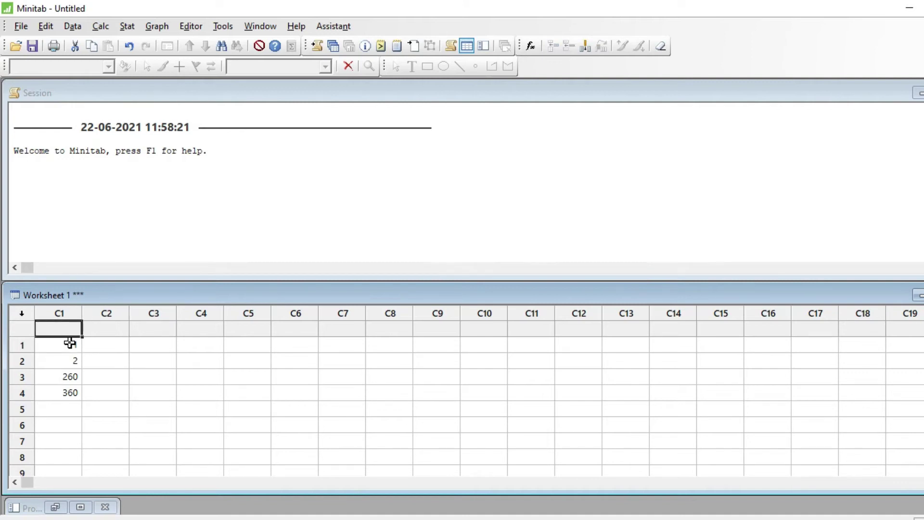
text(Numeric)
- Name C1 'Numeric' and C2 'Text', filling C2 with data, name, northamerica and #
key(Tab)
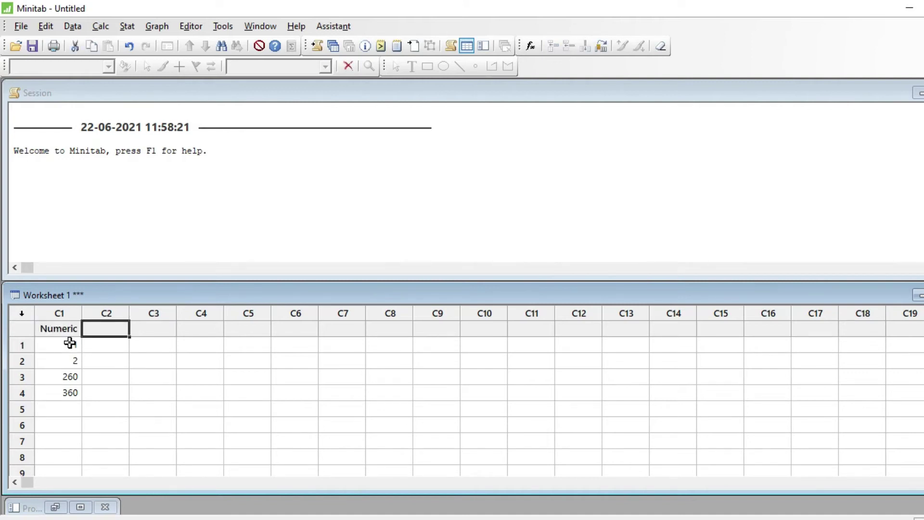
text(Text)
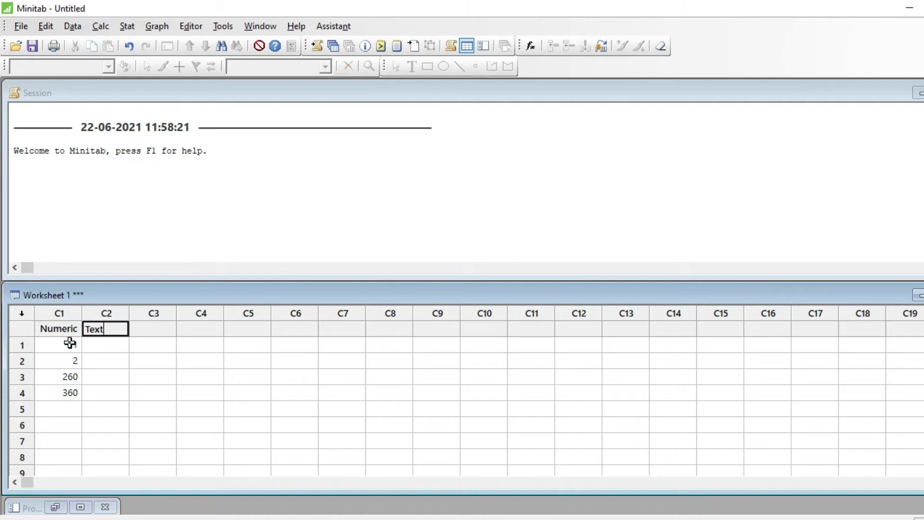
key(Return)
text(data)
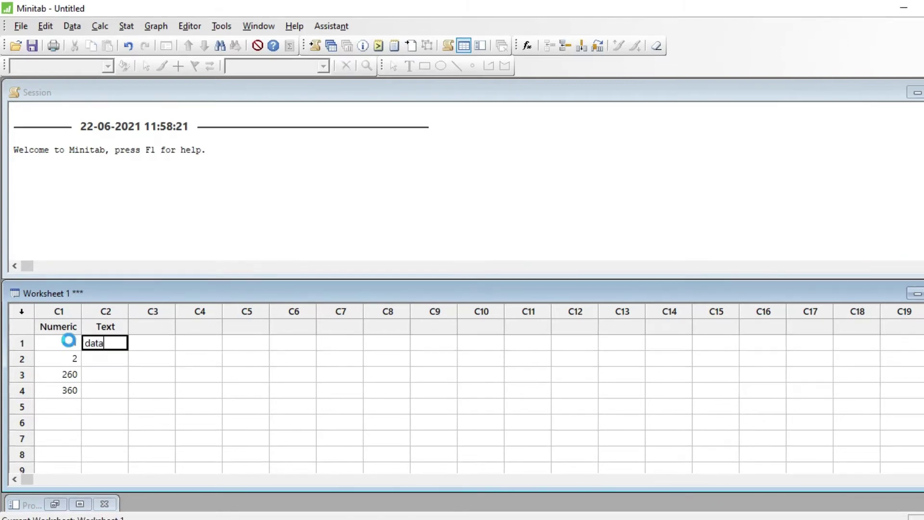
key(Return)
text(name)
key(Return)
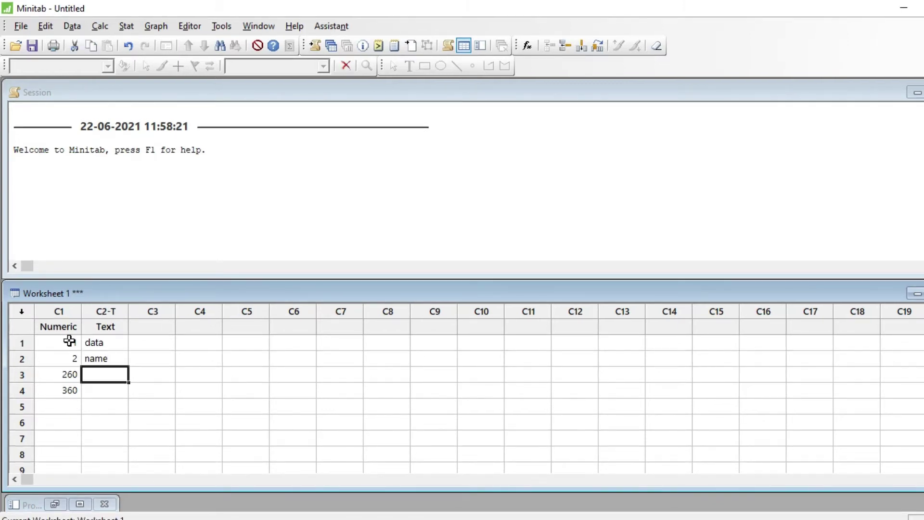
text(northameri)
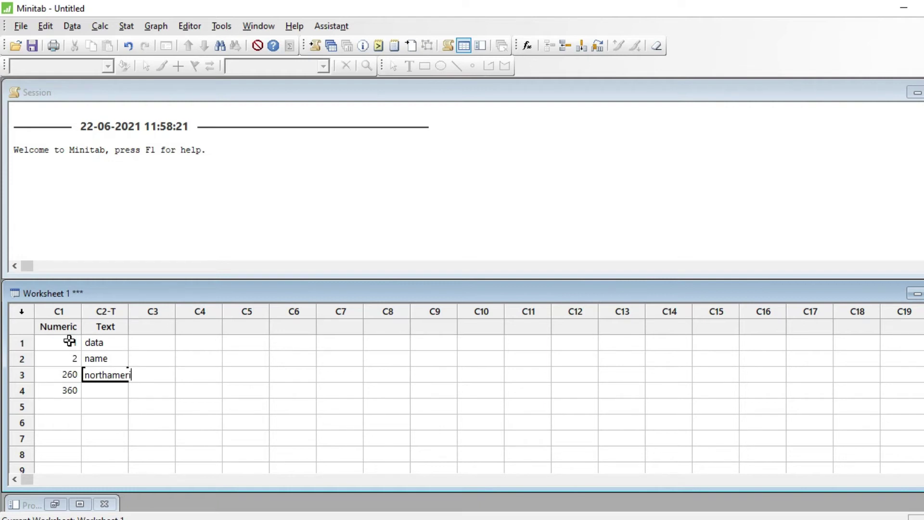
text(ca)
key(Return)
text(#)
key(Return)
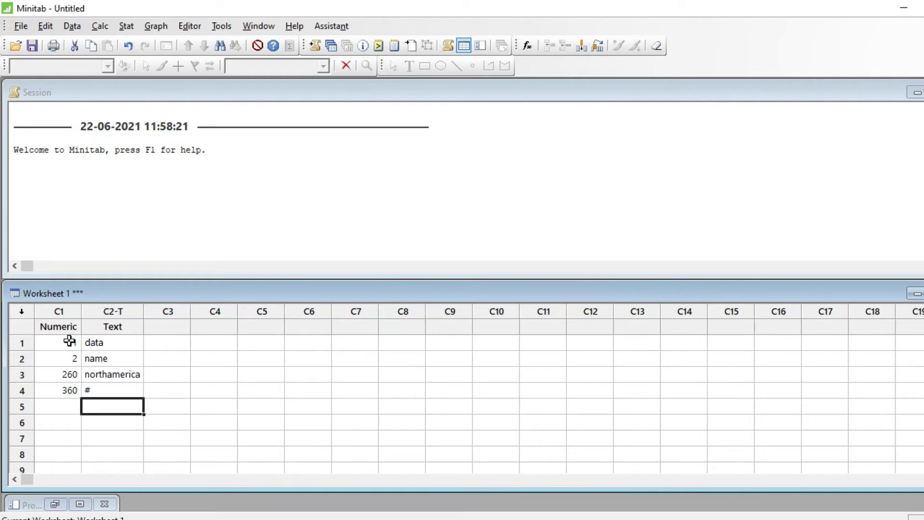
- Name column C3 'Date' and enter the date 07/14/2020
key(Up)
key(Up)
key(Up)
key(Up)
key(Up)
key(Right)
text(Date)
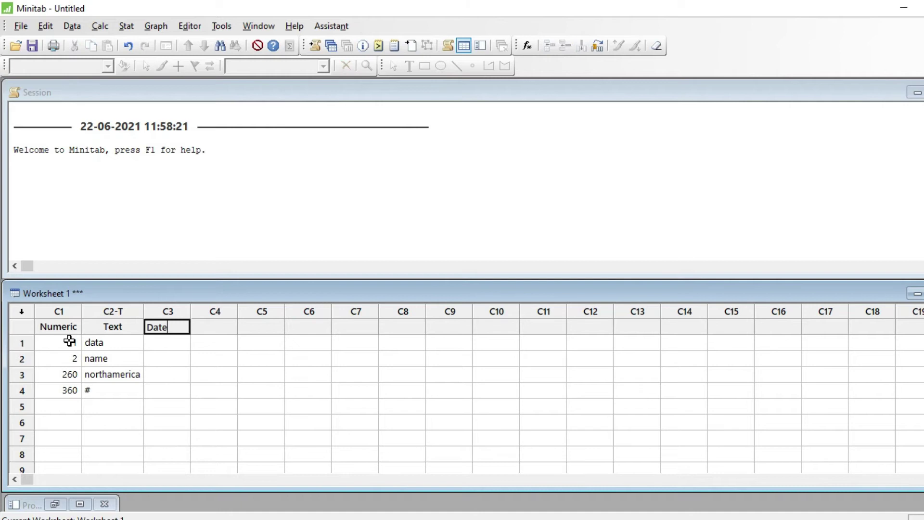
key(Return)
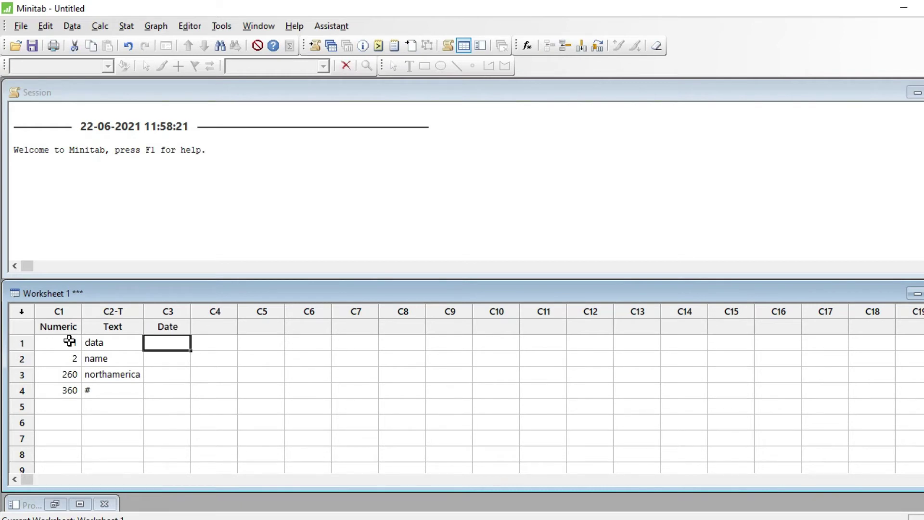
text(07/14/2020)
key(Return)
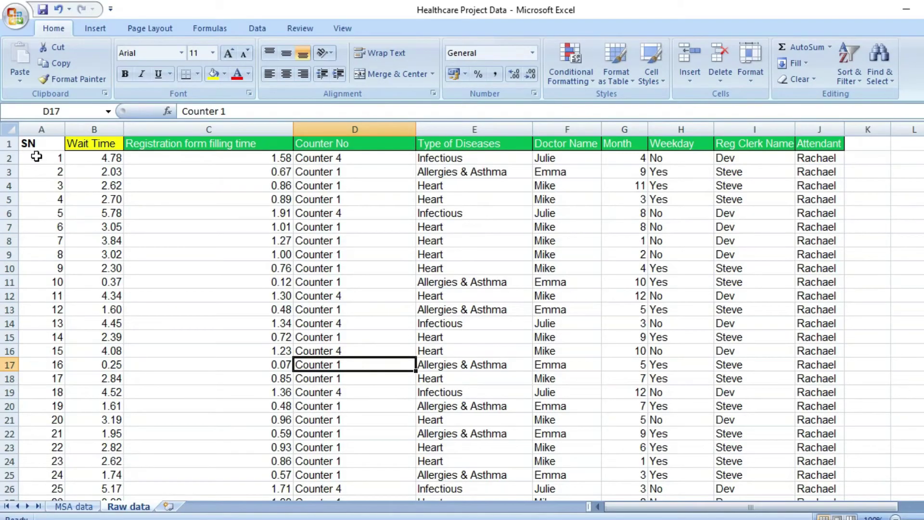
- Select the healthcare table A1:J301 on Excel's Raw data sheet
click(33, 144)
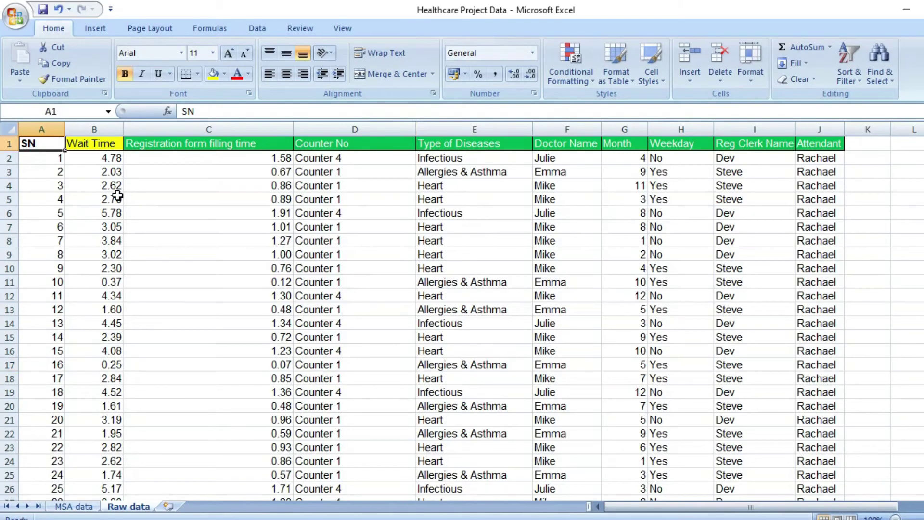
key(shift+Right)
key(shift+Right)
key(ctrl+shift+Right)
key(ctrl+shift+Down)
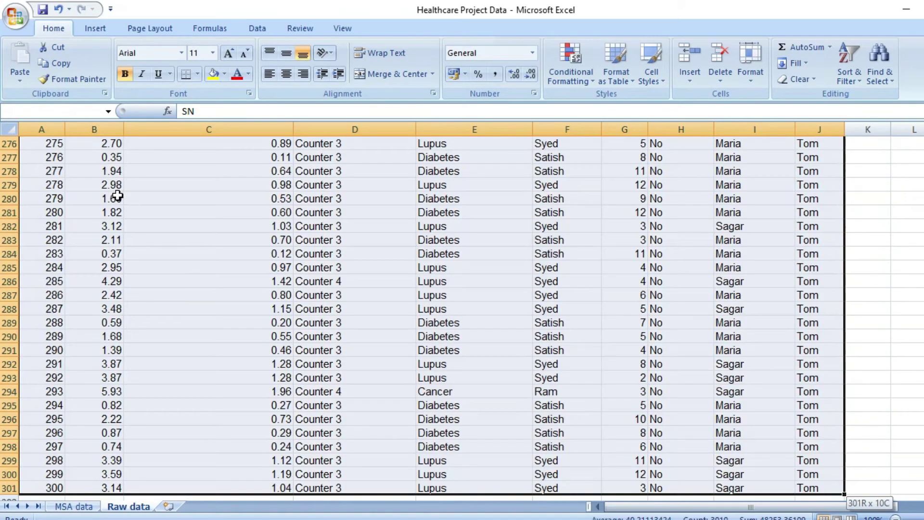
key(ctrl+c)
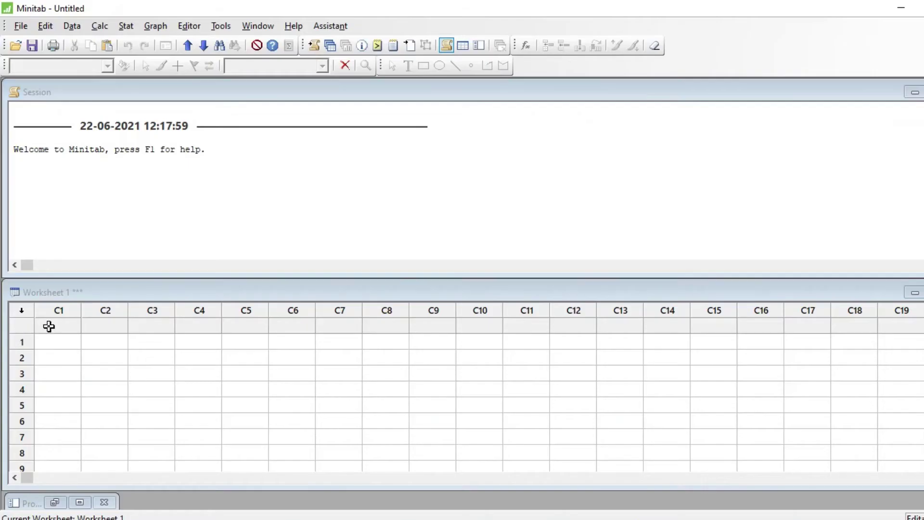
click(45, 325)
key(ctrl+v)
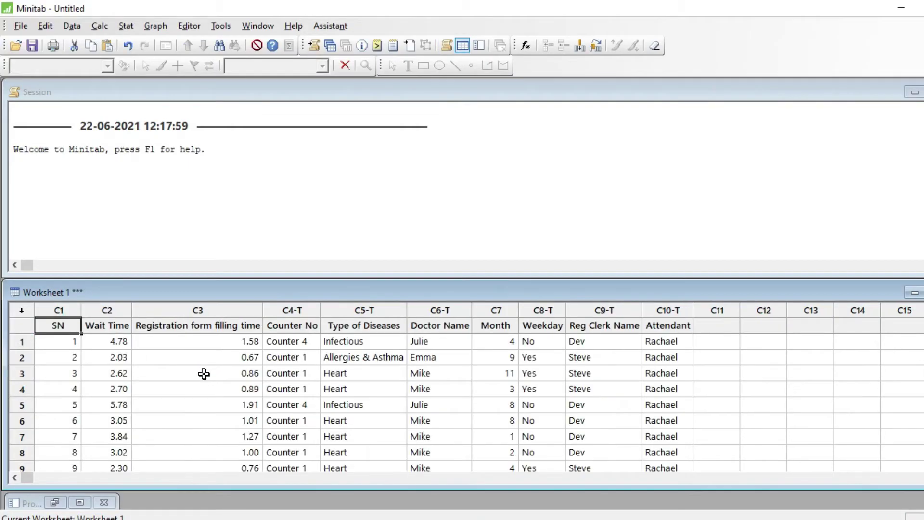
click(224, 392)
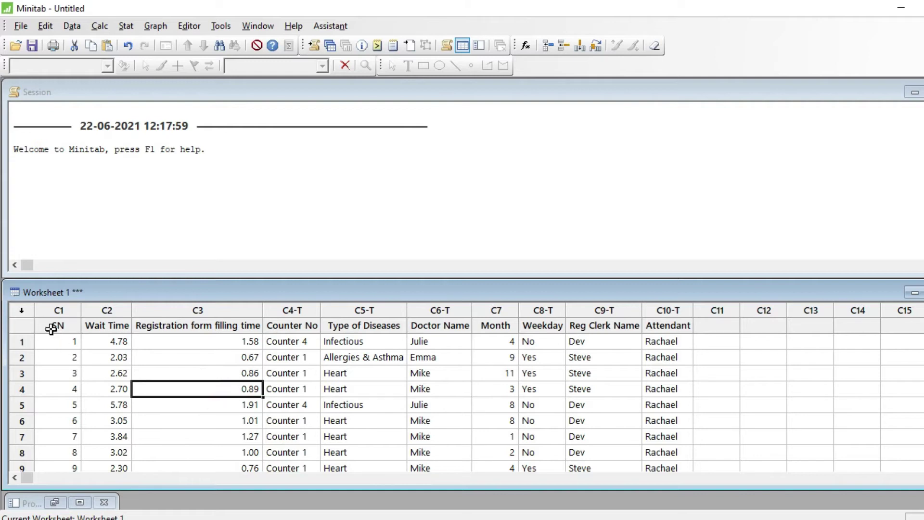
click(44, 326)
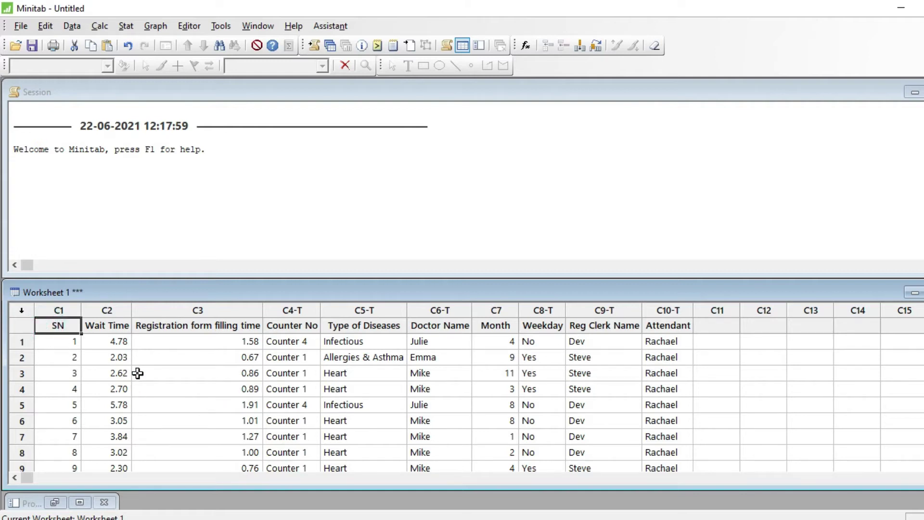
scroll(137, 373, down, 1)
scroll(138, 373, down, 1)
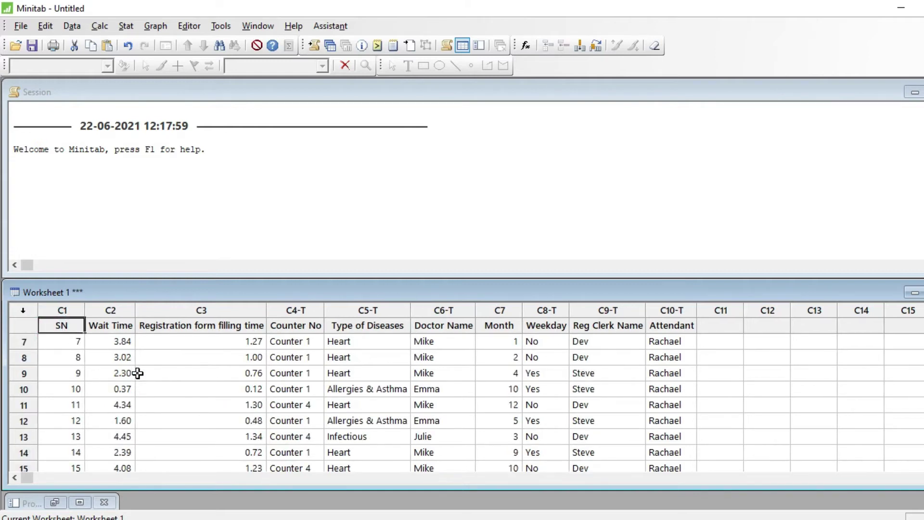
scroll(130, 373, up, 2)
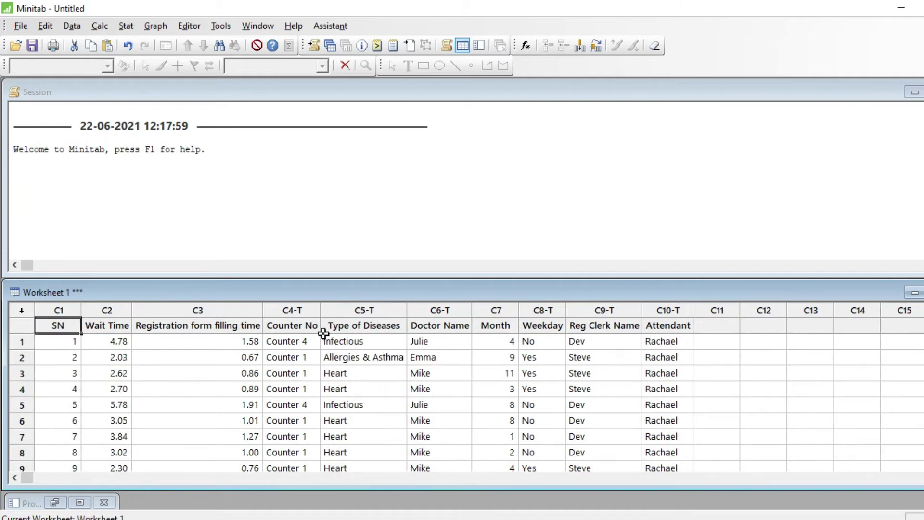
drag(70, 341, 79, 410)
click(383, 402)
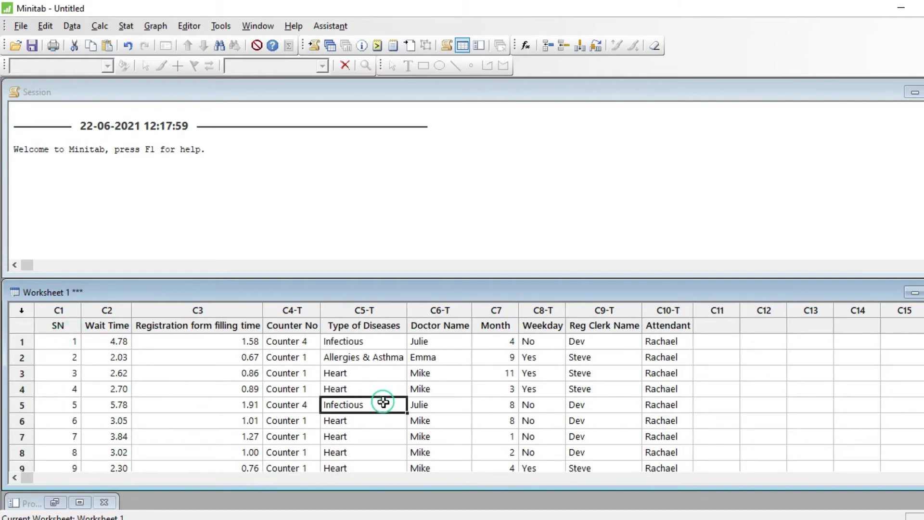
click(49, 326)
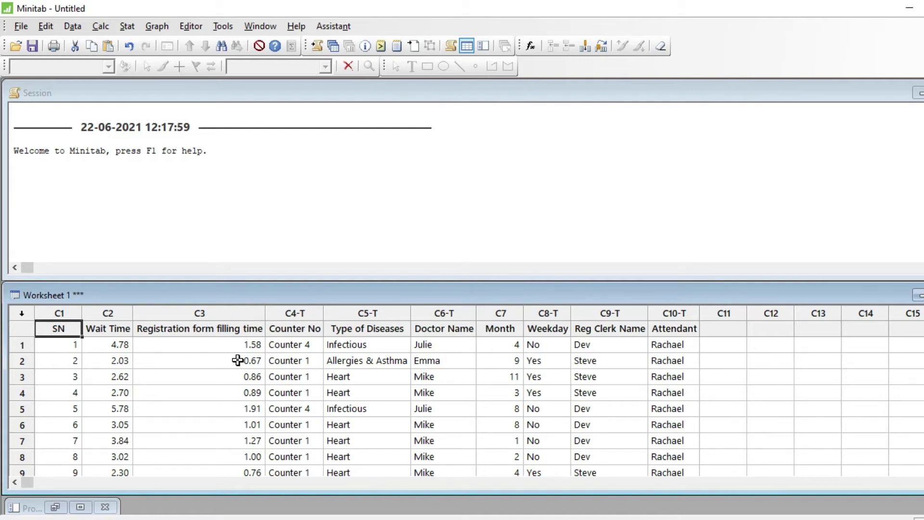
drag(221, 330, 255, 400)
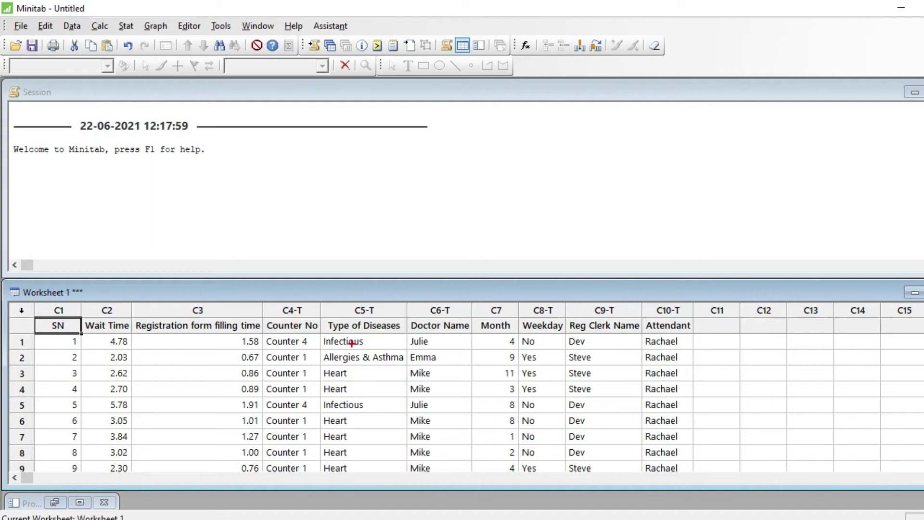
drag(361, 372, 373, 368)
drag(339, 304, 394, 320)
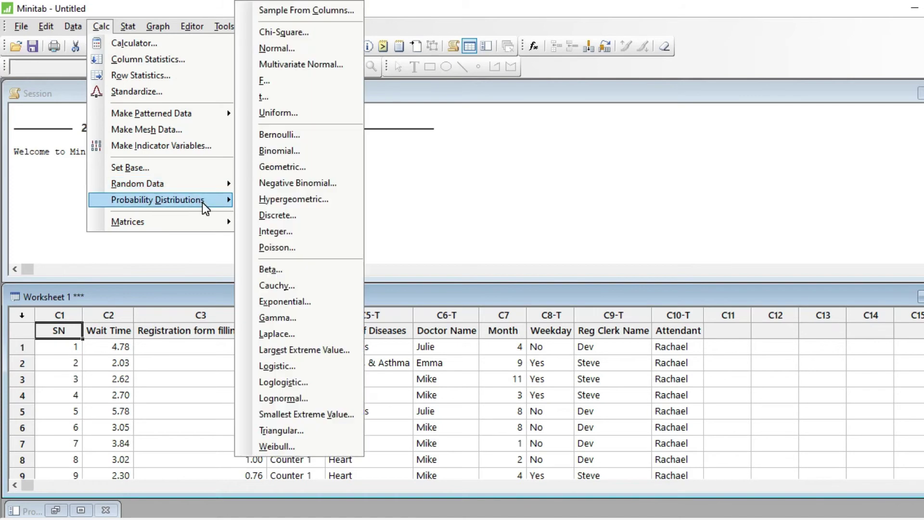
mouse_move(157, 200)
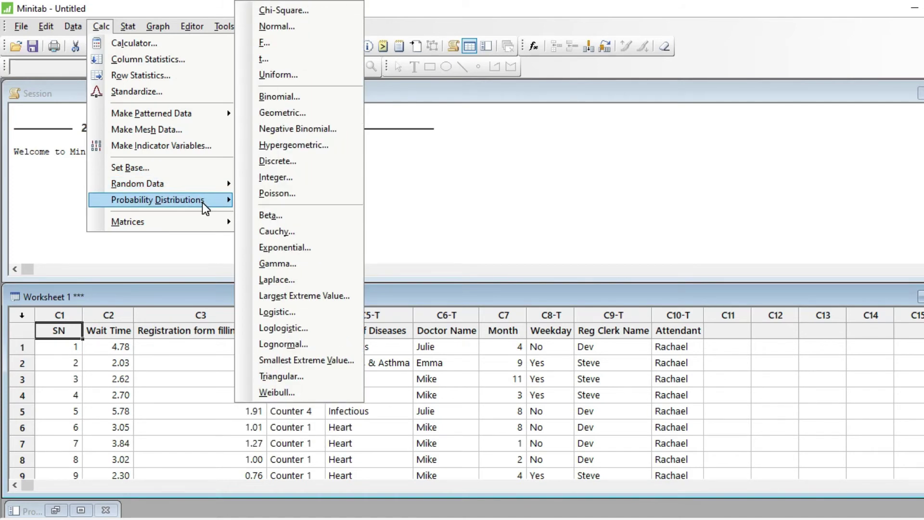
- Dismiss the Probability Distributions list and bring up the Stat menu
click(258, 113)
click(129, 30)
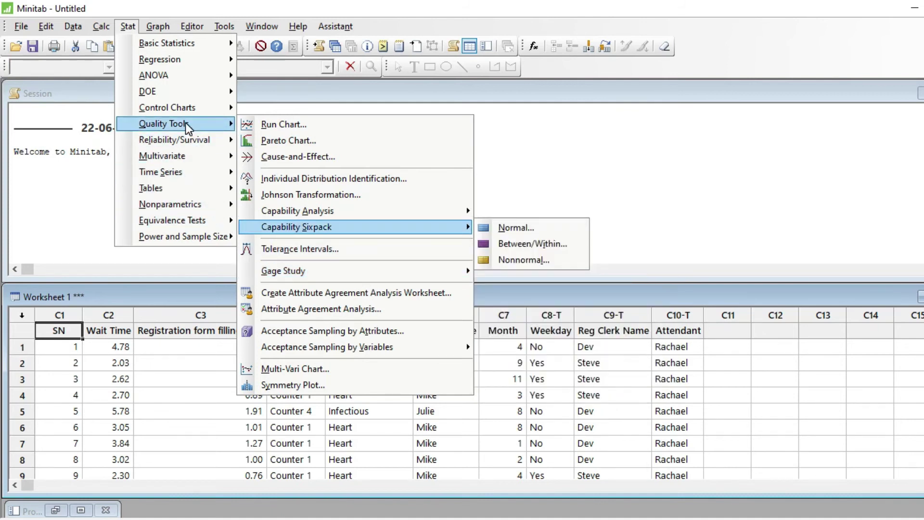
mouse_move(167, 44)
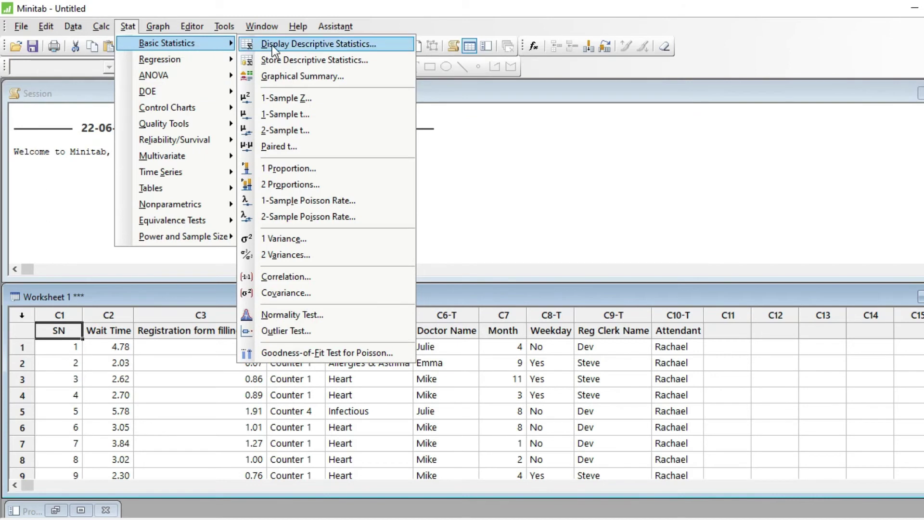
- Set up Display Descriptive Statistics with Wait Time as the variable
click(299, 45)
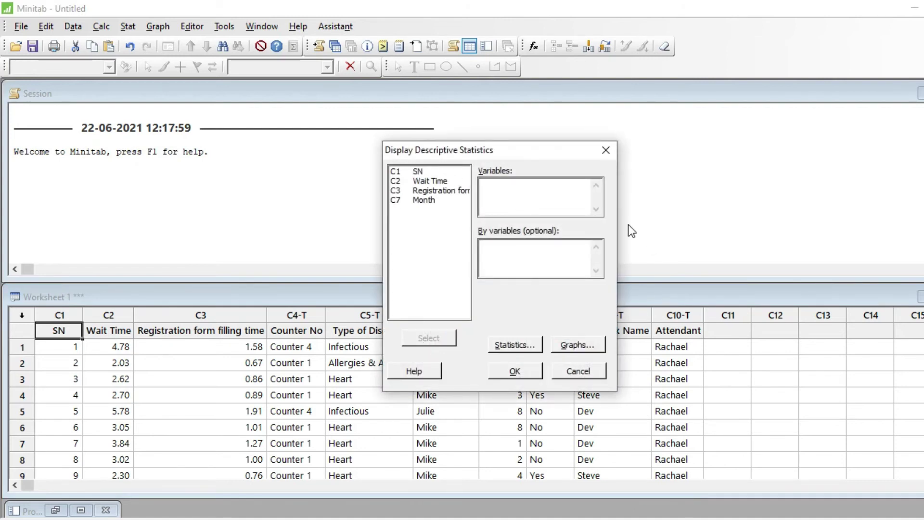
click(505, 190)
double_click(428, 182)
- Report variance, range and mode, dropping SE mean and nonmissing N, and run the analysis
click(533, 347)
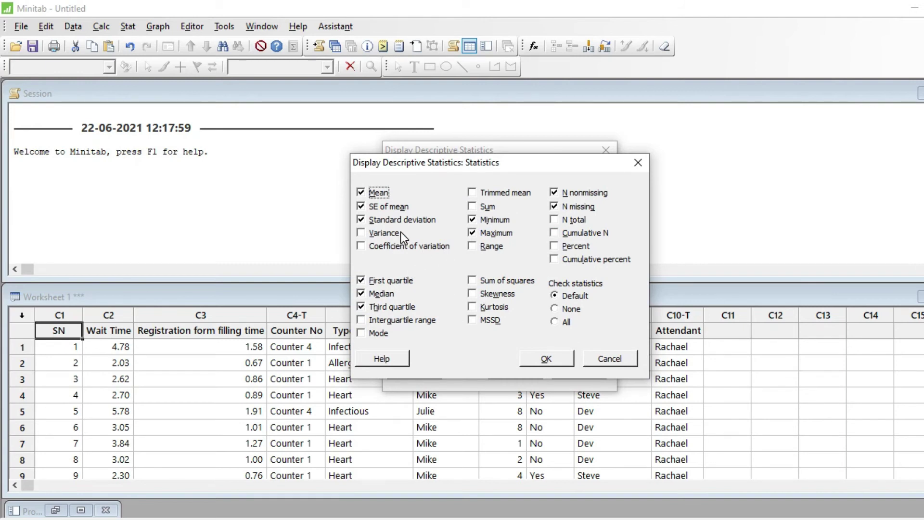
click(363, 206)
click(363, 233)
click(554, 193)
click(472, 245)
click(361, 333)
click(544, 361)
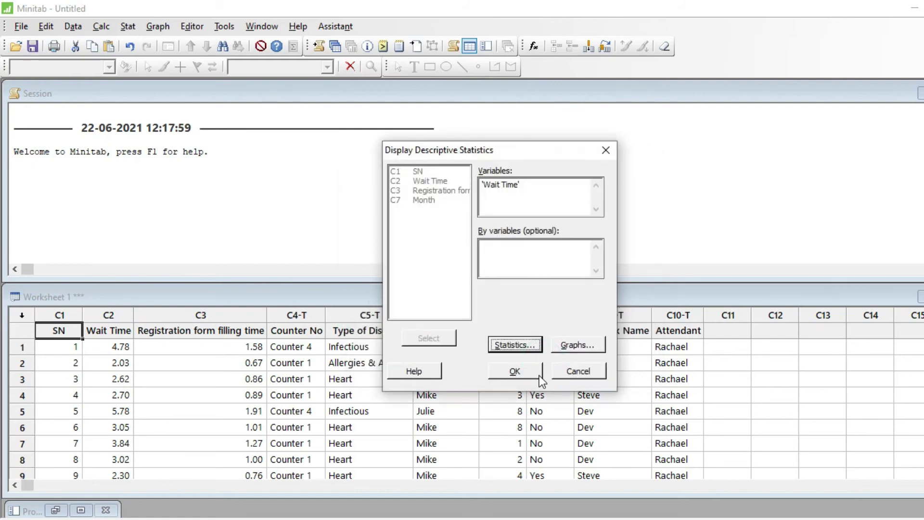
click(531, 377)
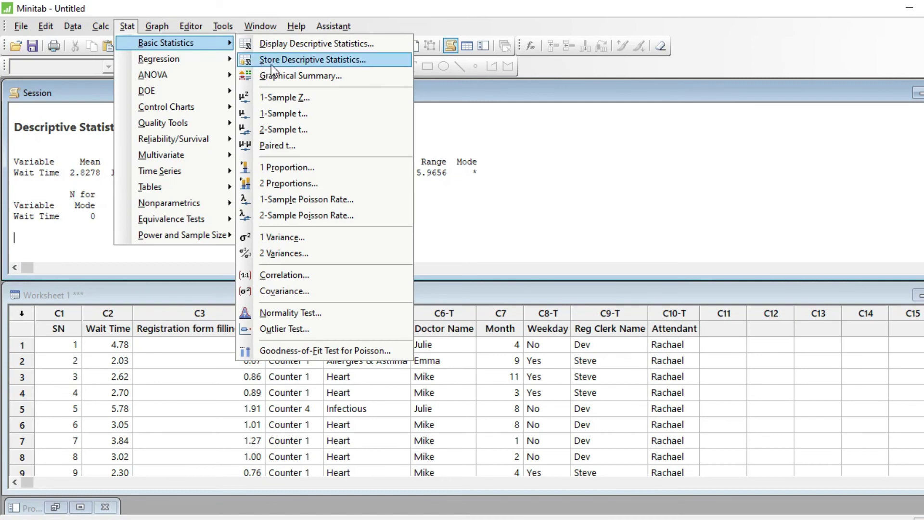
- Generate a Wait Time graphical summary report and move its window aside
click(309, 85)
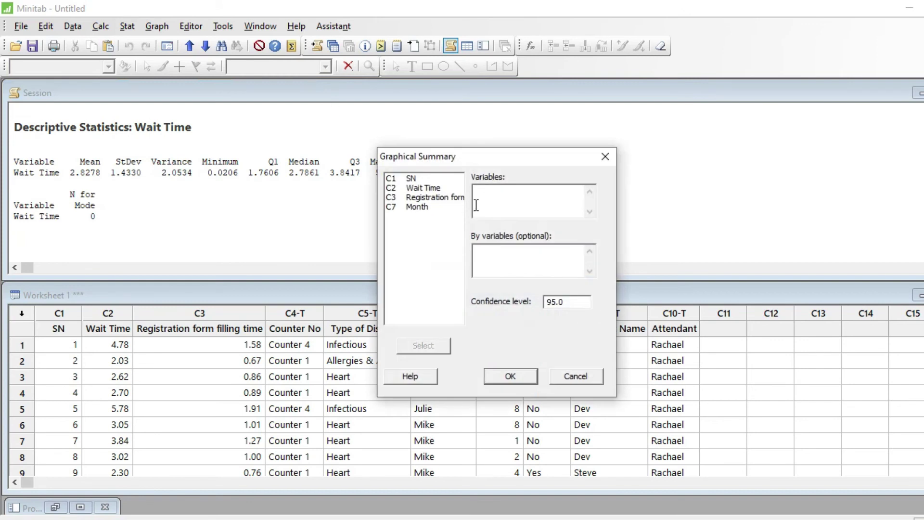
double_click(423, 186)
click(509, 374)
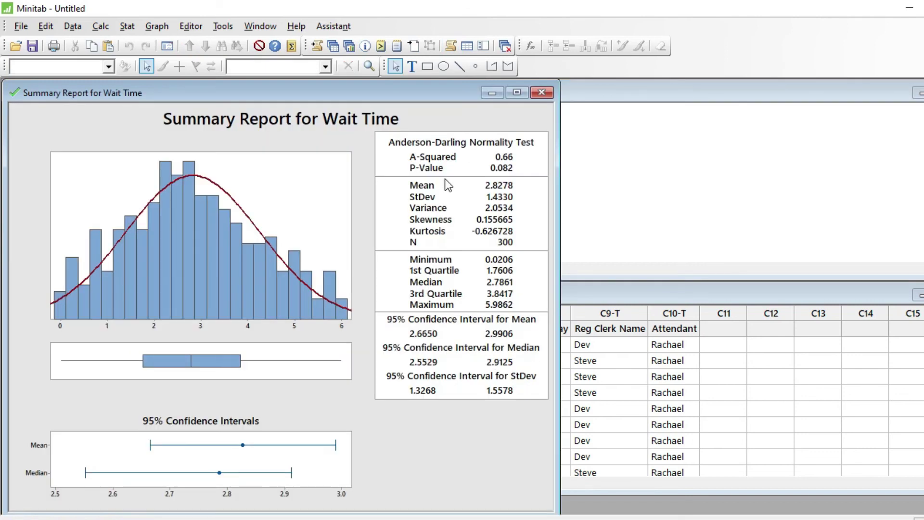
drag(377, 93, 414, 82)
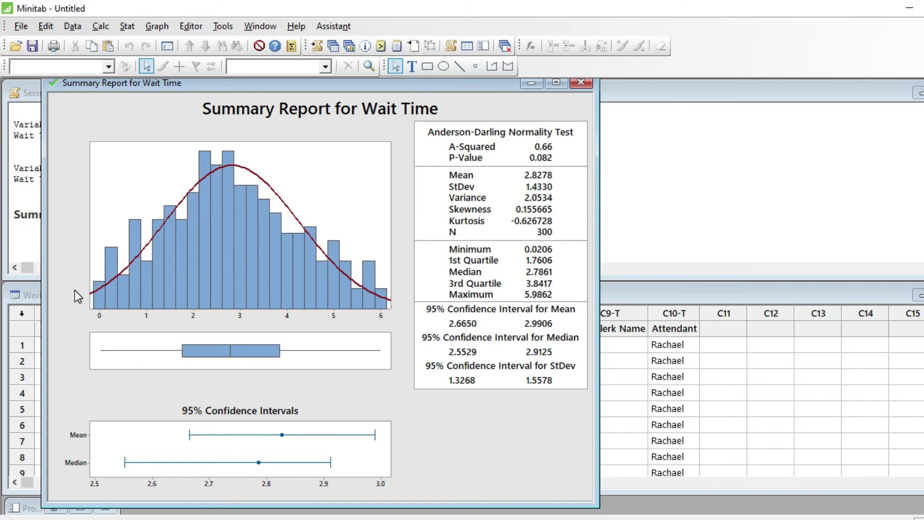
click(157, 27)
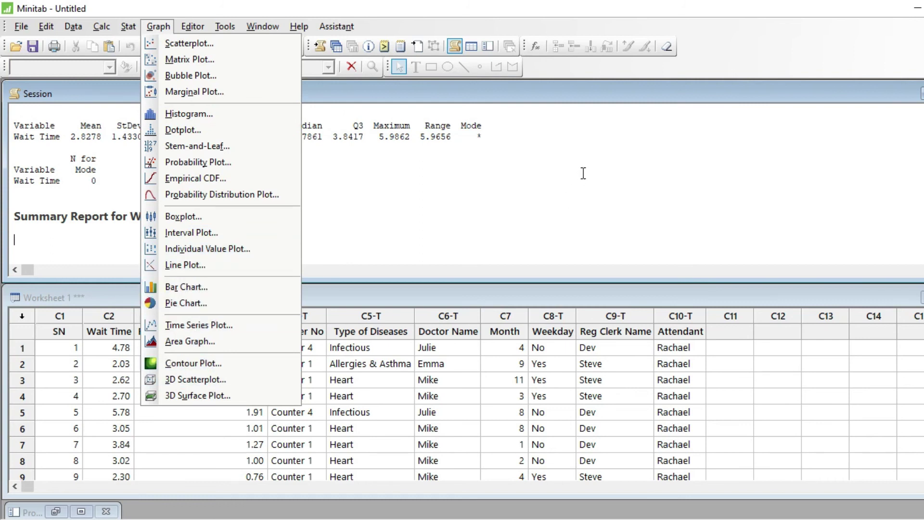
- Bring up the Assistant's Choose a Graphical Analysis window
click(483, 22)
click(334, 26)
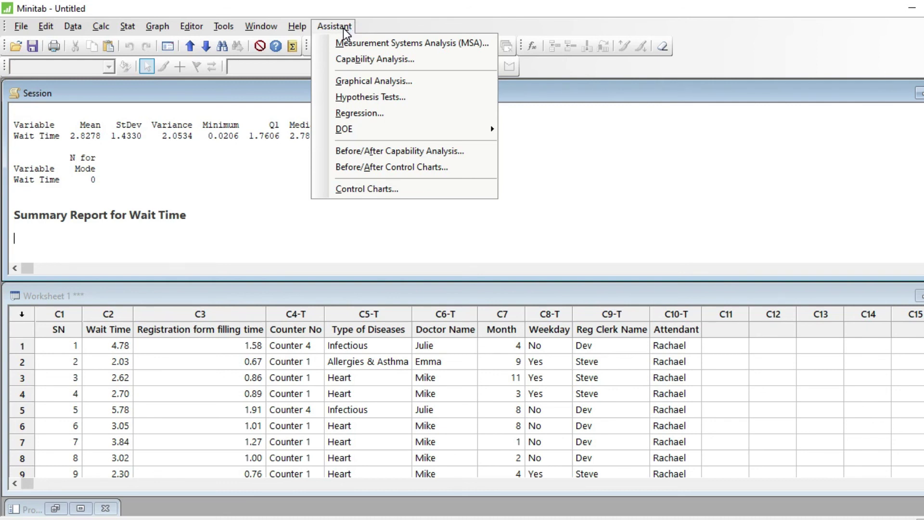
click(352, 81)
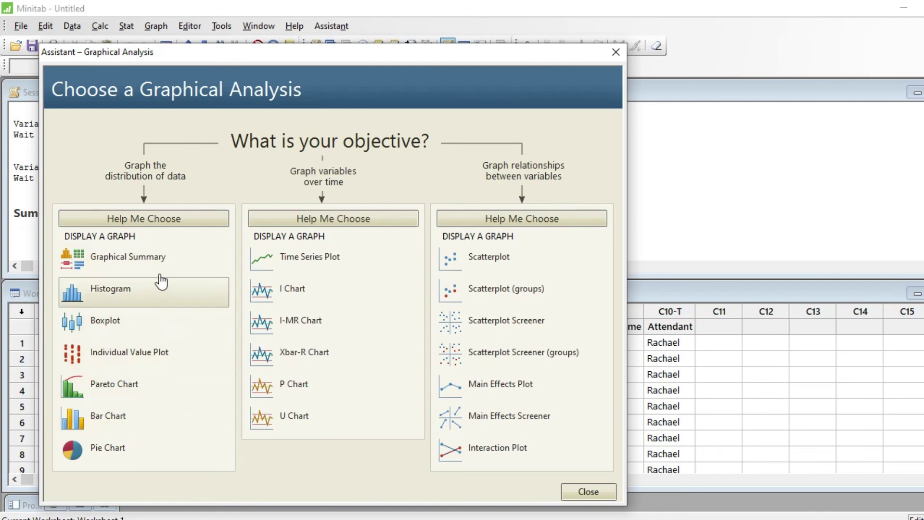
- Build an Assistant histogram using Wait Time as the Y column
click(134, 299)
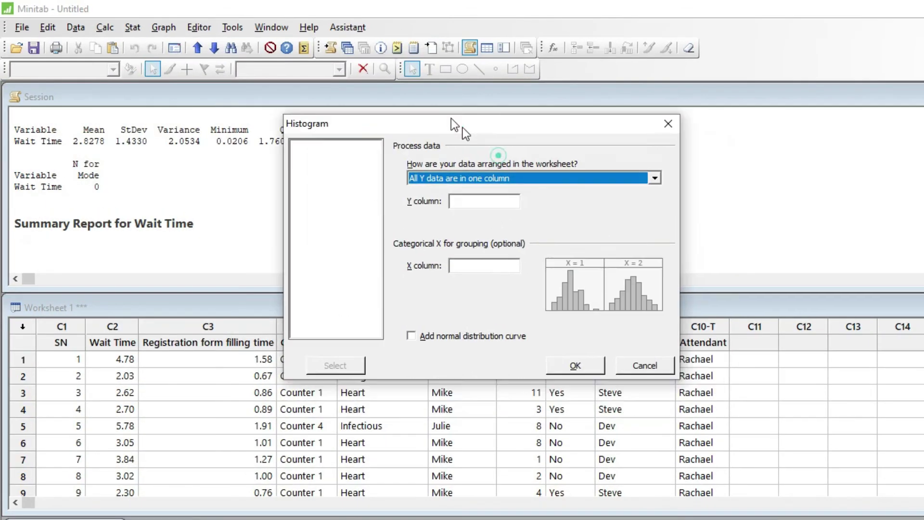
click(418, 150)
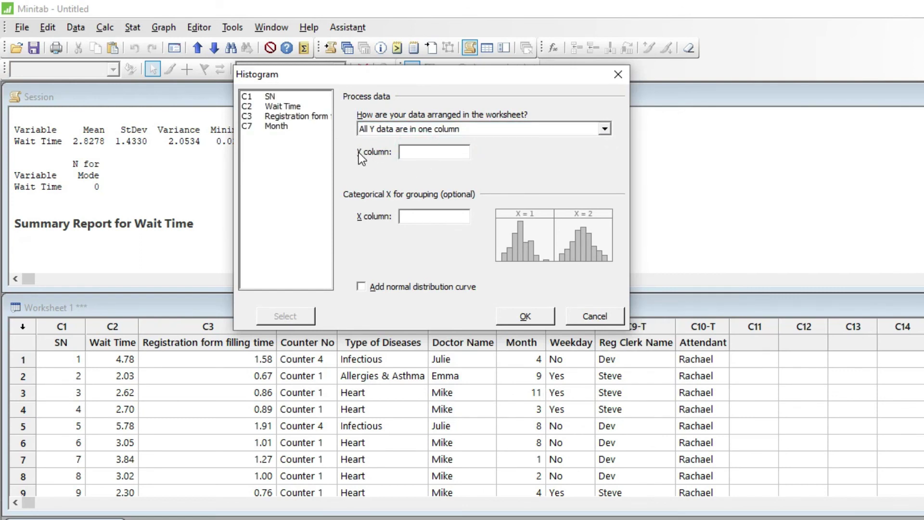
double_click(283, 107)
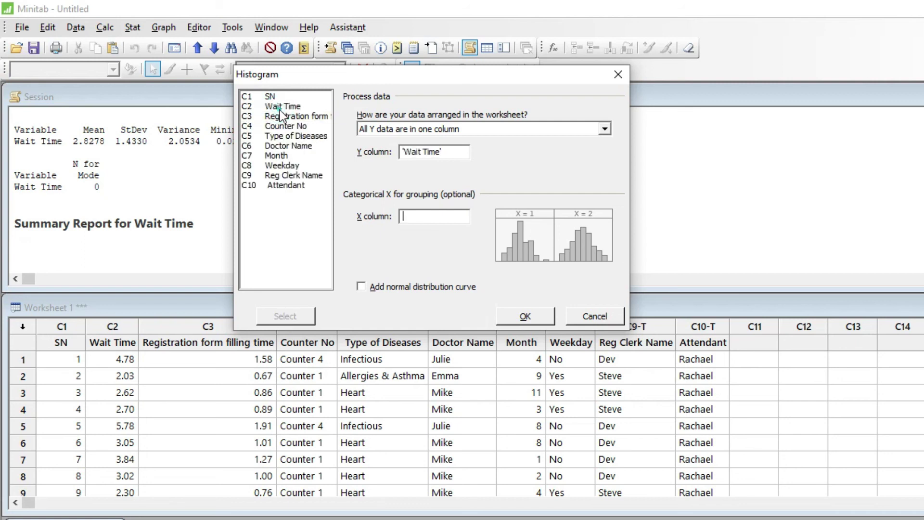
click(529, 315)
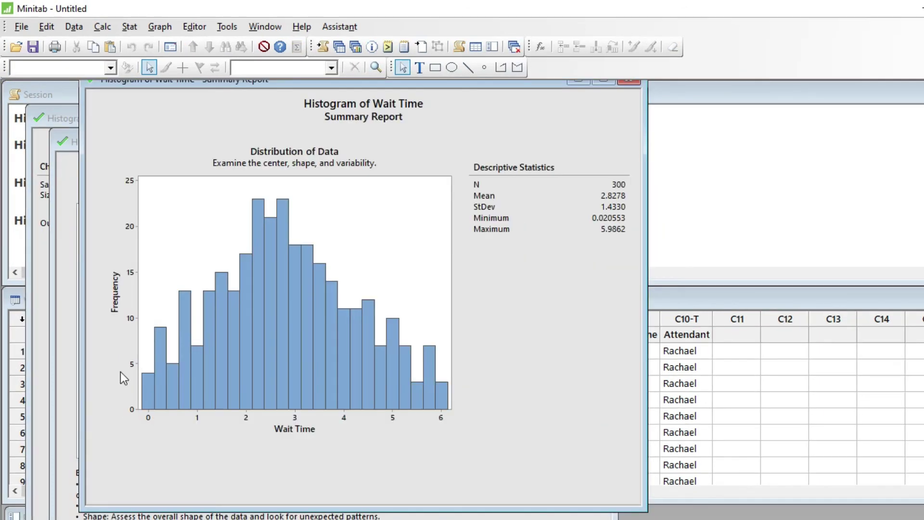